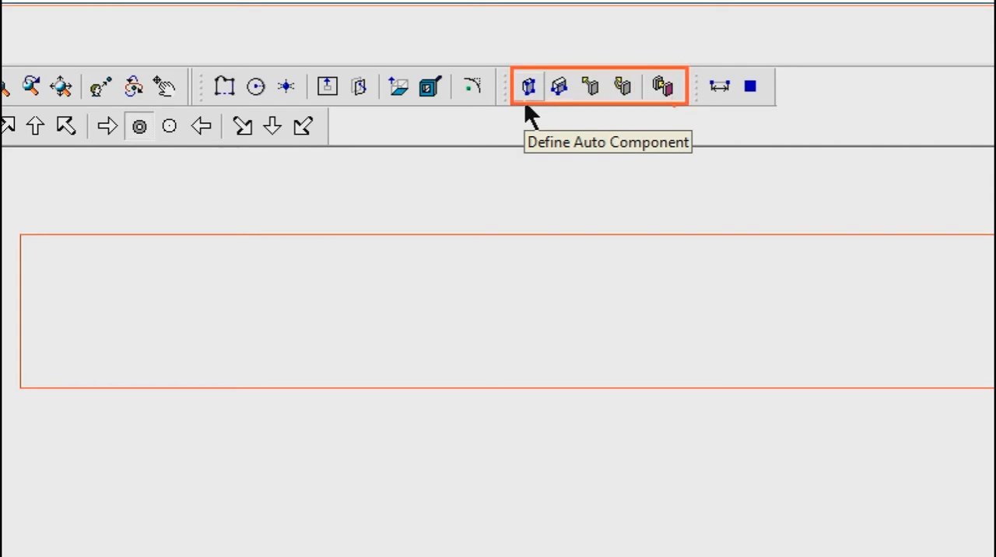
Define an auto component from the Des2DFolhaPorta door leaf outline and accept its geometry unchanged.
{"action": "left_click", "coordinate": [528, 86]}
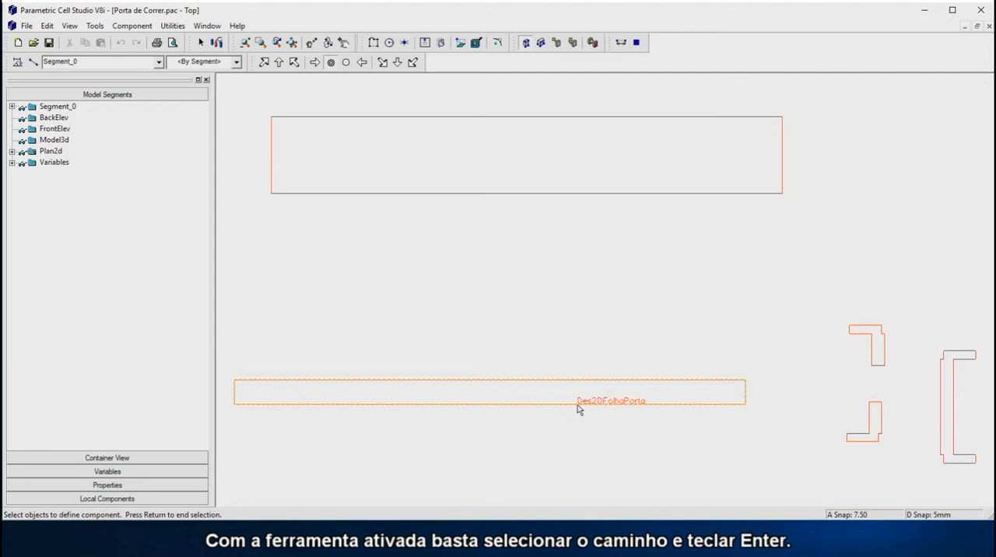
{"action": "key", "text": "Return"}
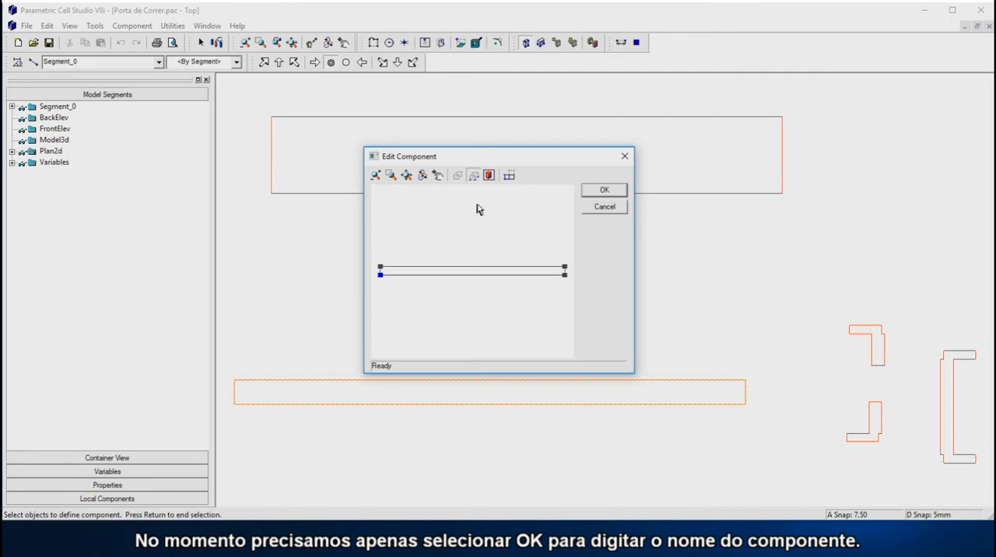
{"action": "left_click", "coordinate": [605, 191]}
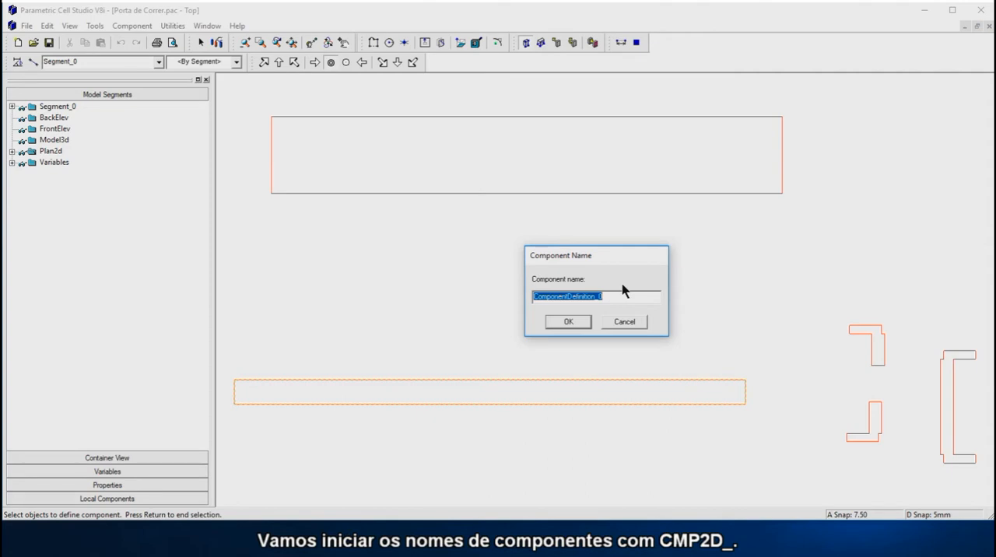
Name the door leaf component CFolhaPortaMP2D_.
{"action": "type", "text": "CM"}
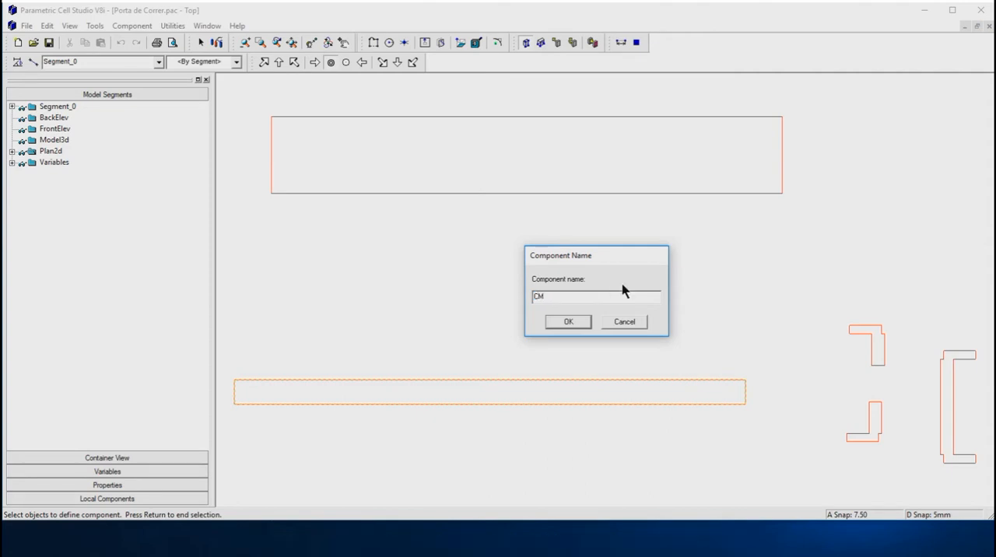
{"action": "type", "text": "P2D_"}
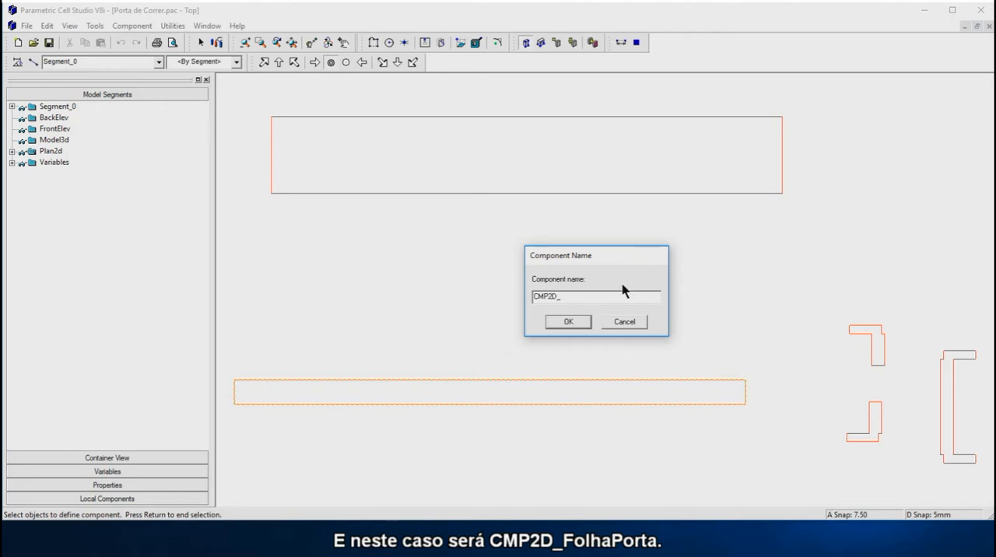
{"action": "key", "text": "shift+Left"}
{"action": "key", "text": "shift+Left"}
{"action": "key", "text": "shift+Left"}
{"action": "key", "text": "shift+Left"}
{"action": "key", "text": "shift+Left"}
{"action": "key", "text": "End"}
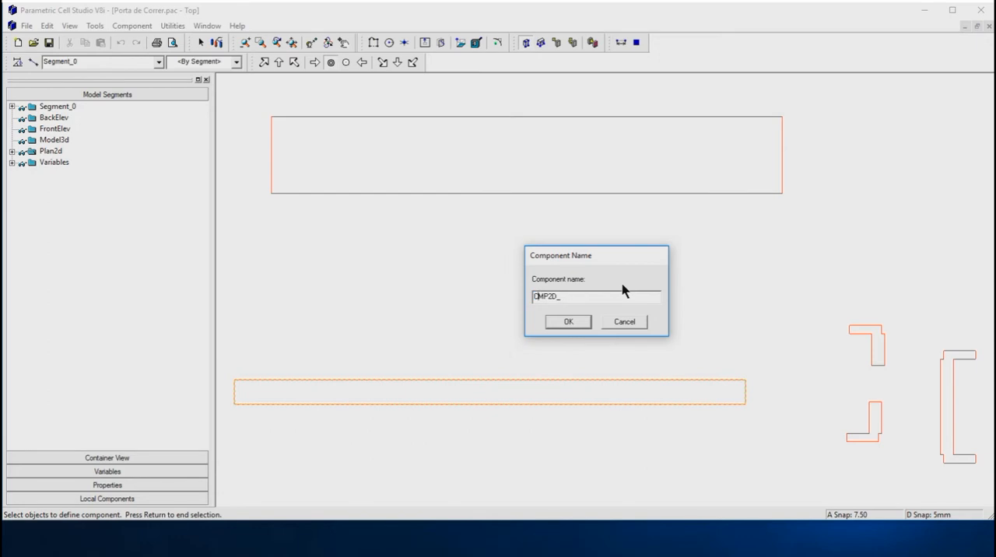
{"action": "type", "text": "FolhaPorta"}
{"action": "left_click", "coordinate": [568, 323]}
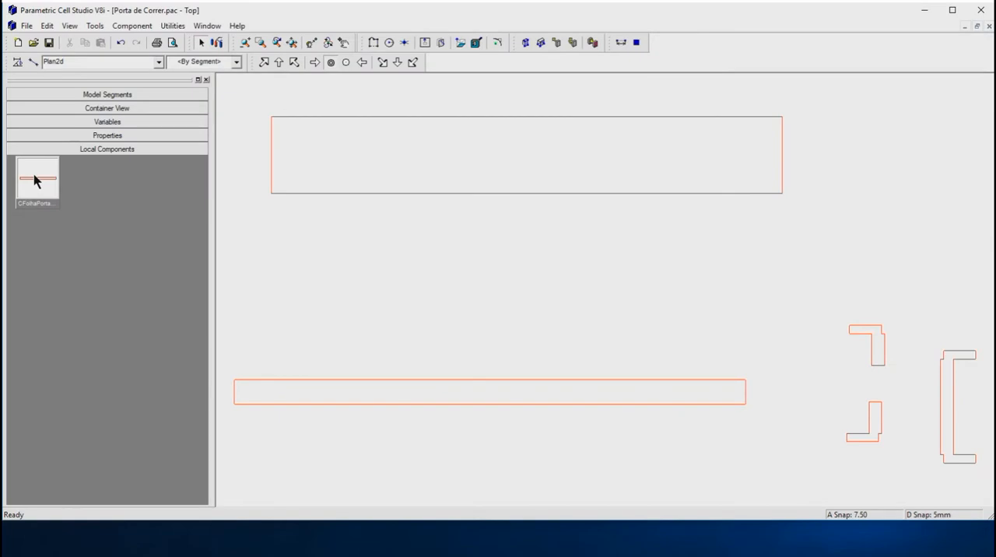
Define an auto component from the large upper rectangle and name it CMP2D_Caixa.
{"action": "left_click", "coordinate": [525, 43]}
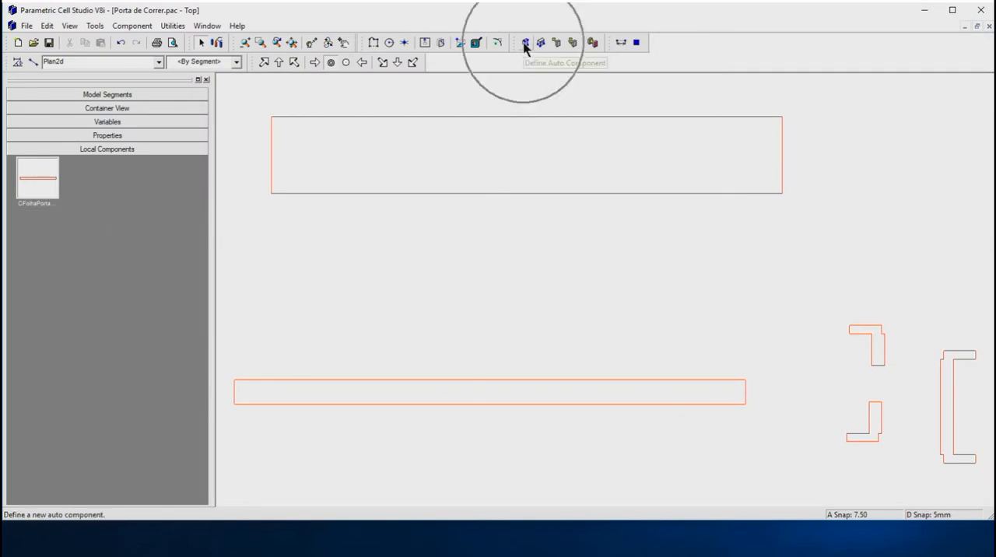
{"action": "left_click", "coordinate": [525, 194]}
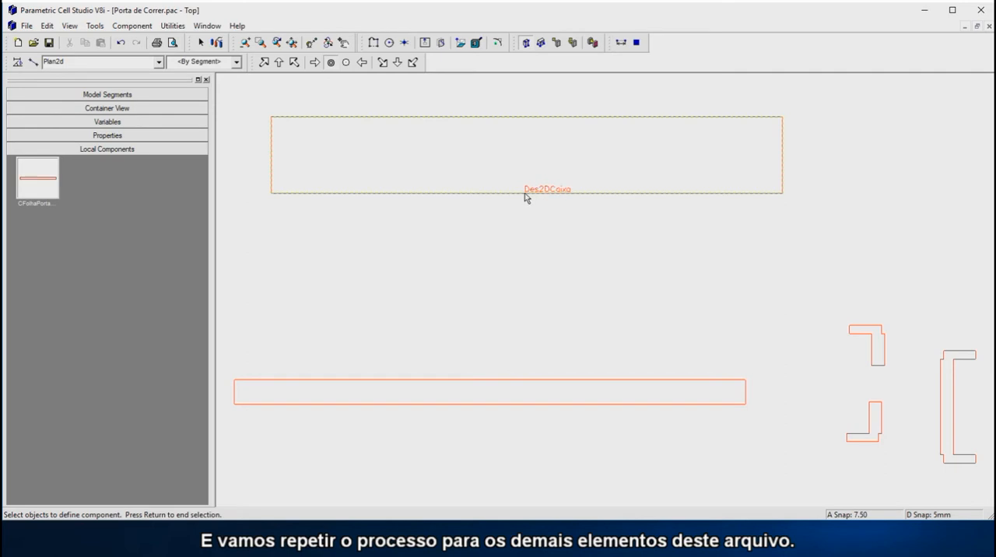
{"action": "key", "text": "Return"}
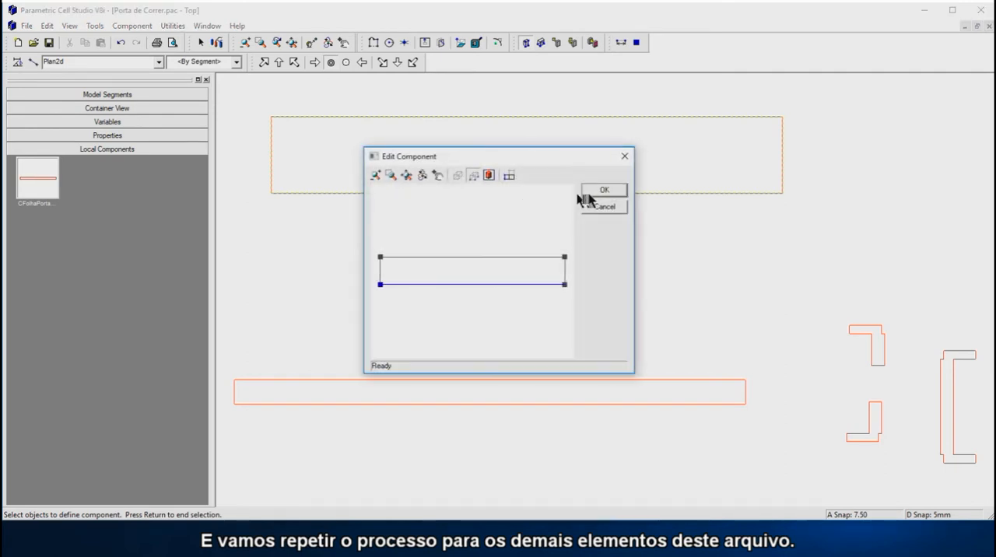
{"action": "left_click", "coordinate": [602, 191]}
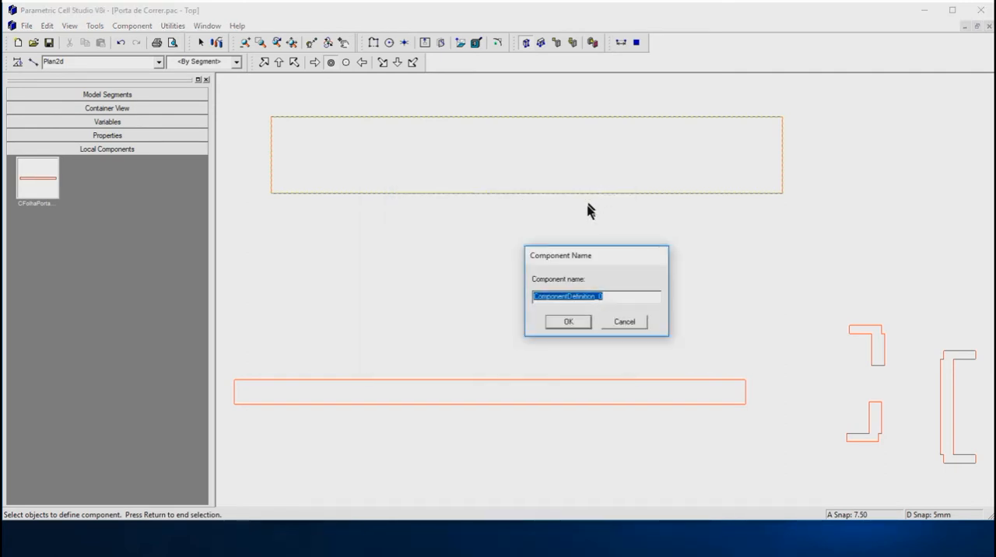
{"action": "type", "text": "CMP2D_Caixa"}
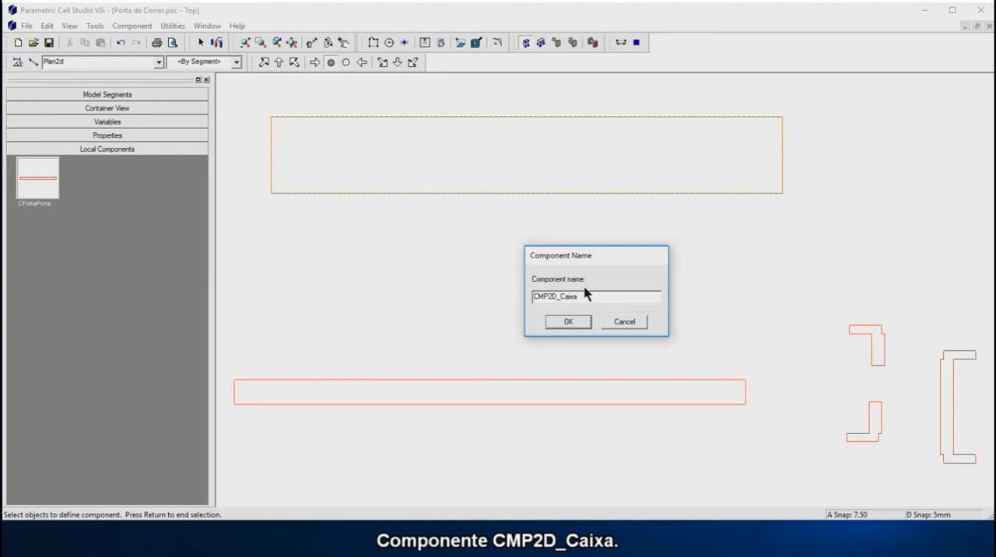
{"action": "left_click", "coordinate": [578, 322]}
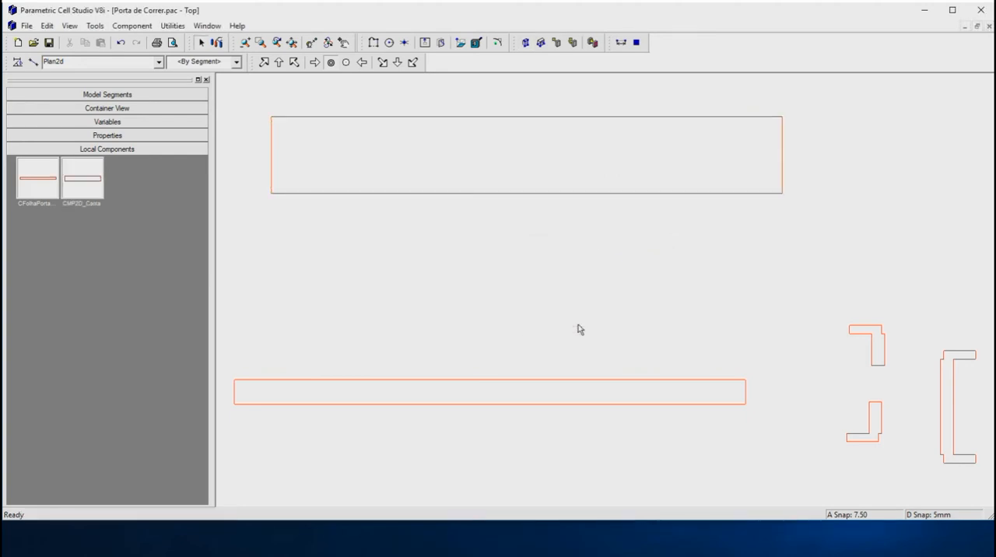
Define an auto component from the upper L-shaped portal profile and give it a name starting with CMP2D_PortalEsqS.
{"action": "left_click", "coordinate": [527, 42]}
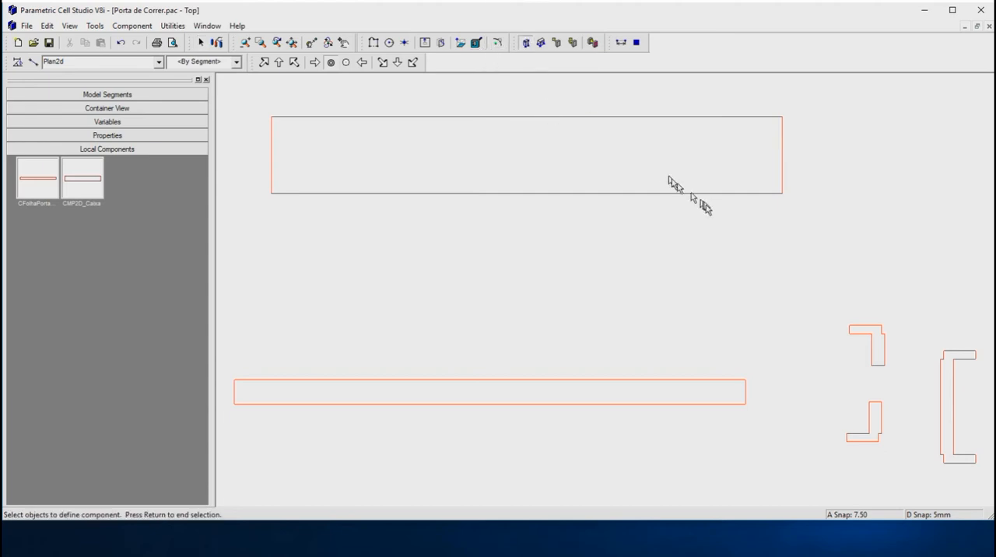
{"action": "left_click", "coordinate": [867, 331]}
{"action": "key", "text": "Return"}
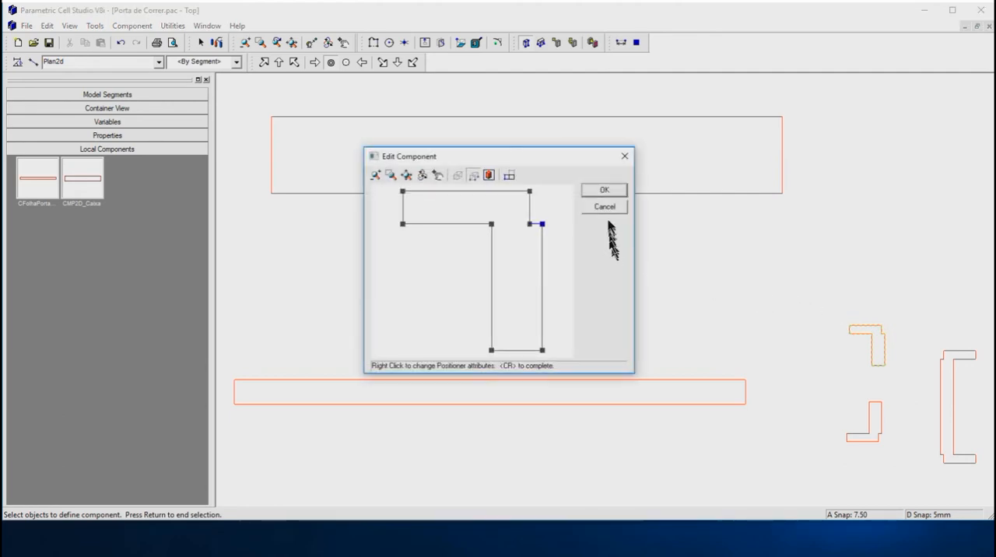
{"action": "left_click", "coordinate": [607, 191]}
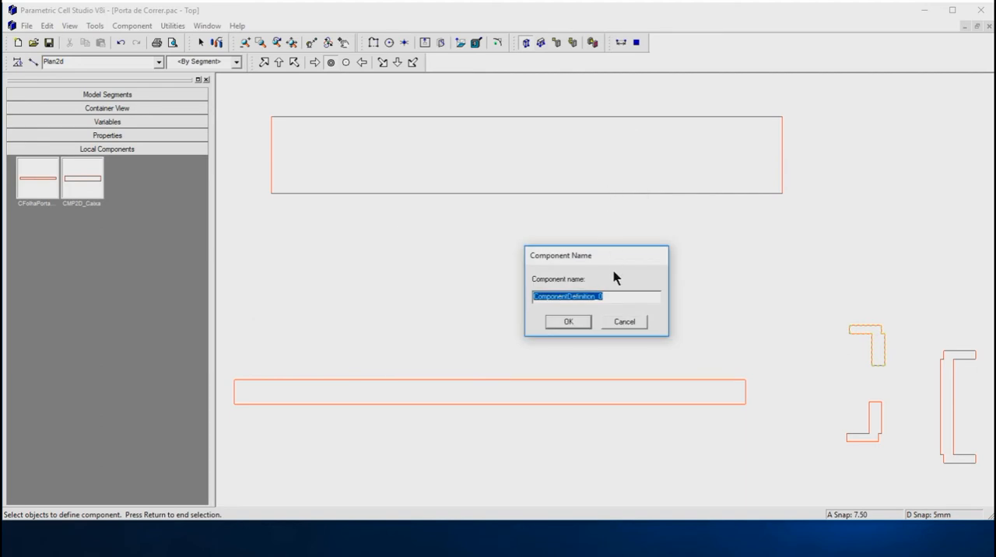
{"action": "type", "text": "CMP2D_"}
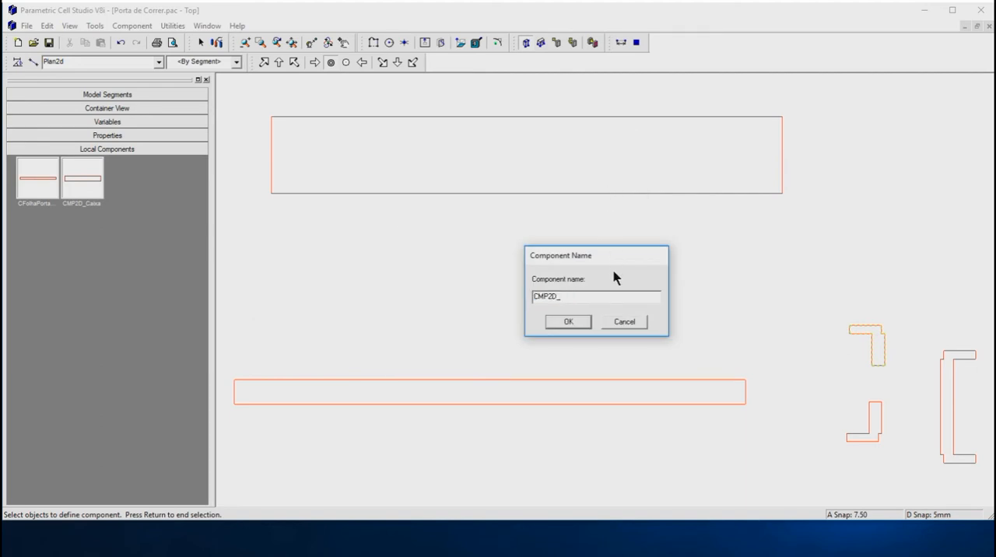
{"action": "type", "text": "PoitalEsqS"}
{"action": "left_click", "coordinate": [570, 323]}
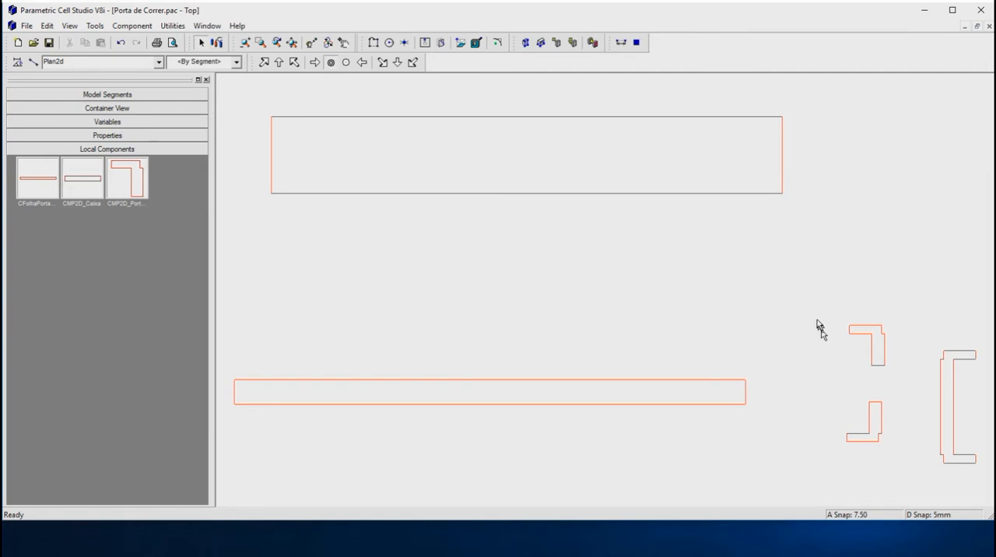
Define an auto component from the lower L-shaped profile Des2DPortalEsqInf and name it CMP2D_PortalEsqInf.
{"action": "left_click", "coordinate": [526, 42]}
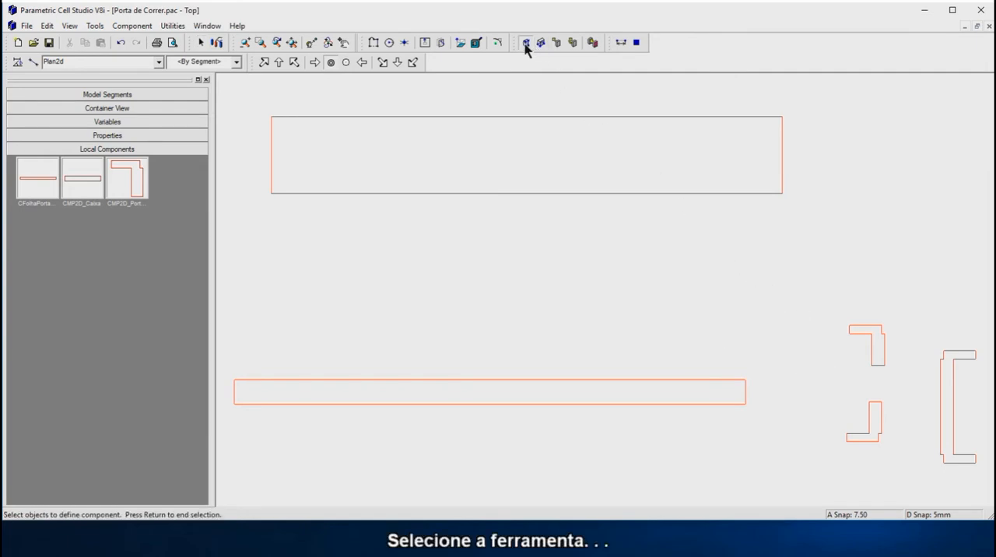
{"action": "left_click", "coordinate": [852, 433]}
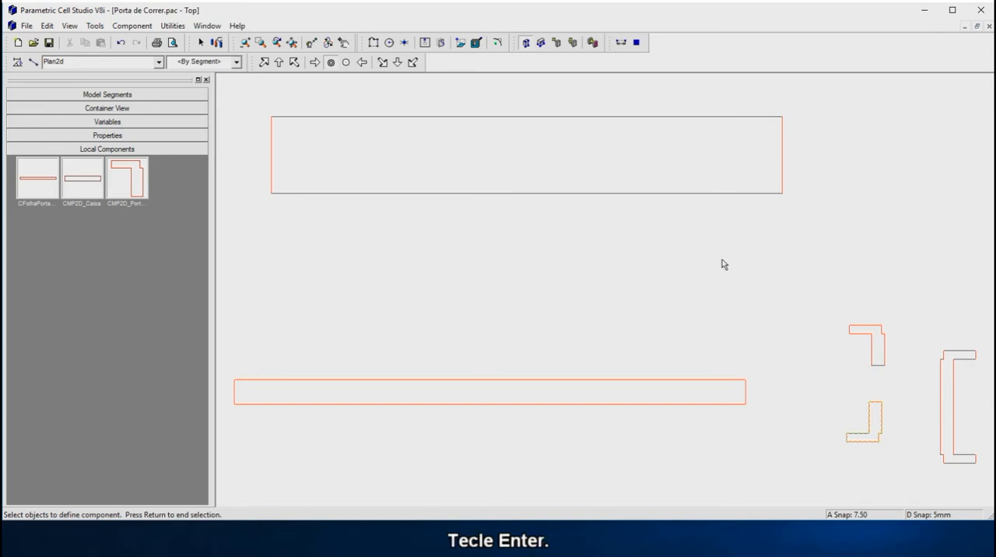
{"action": "key", "text": "Return"}
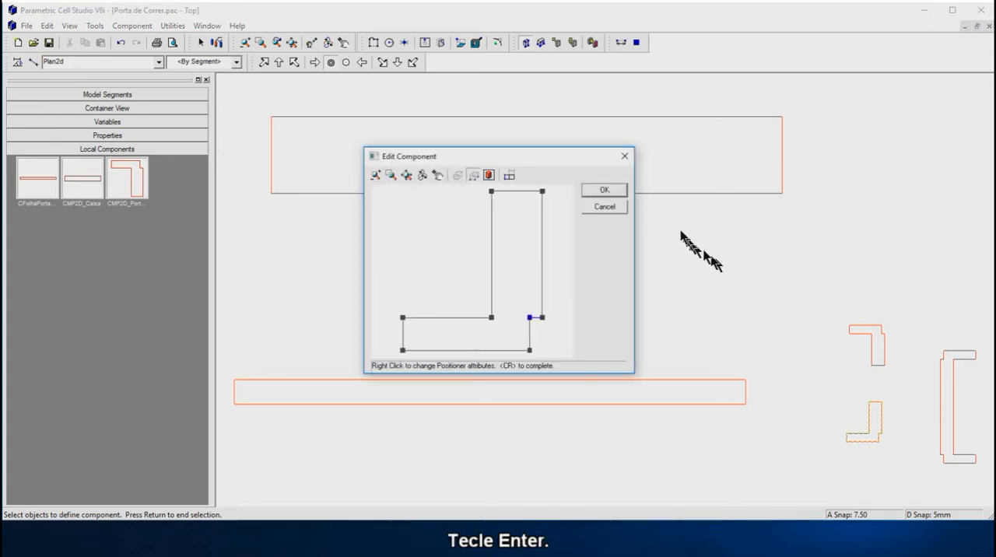
{"action": "left_click", "coordinate": [605, 190]}
{"action": "type", "text": "CMP2D_"}
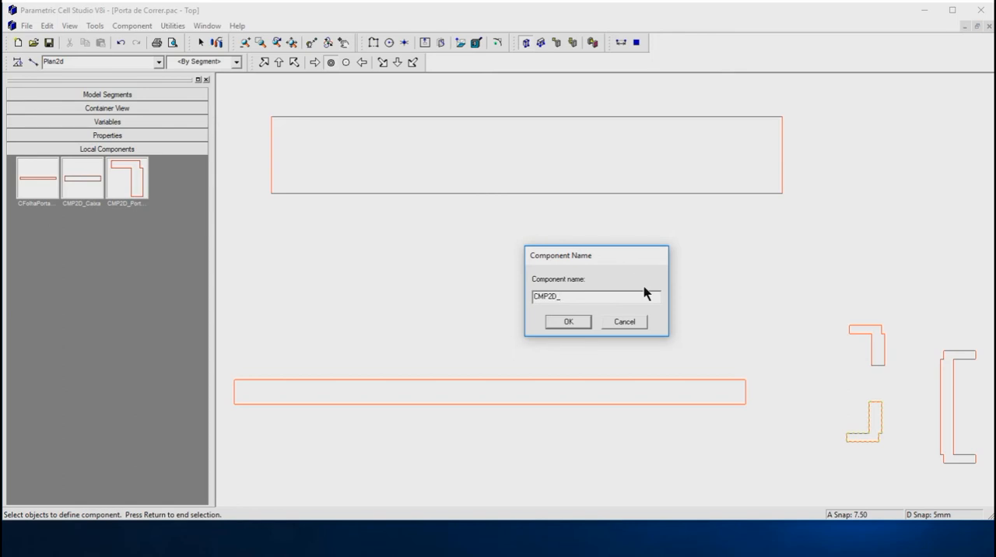
{"action": "type", "text": "Poi"}
{"action": "type", "text": "talE"}
{"action": "type", "text": "sq"}
{"action": "type", "text": "Inf"}
{"action": "key", "text": "Return"}
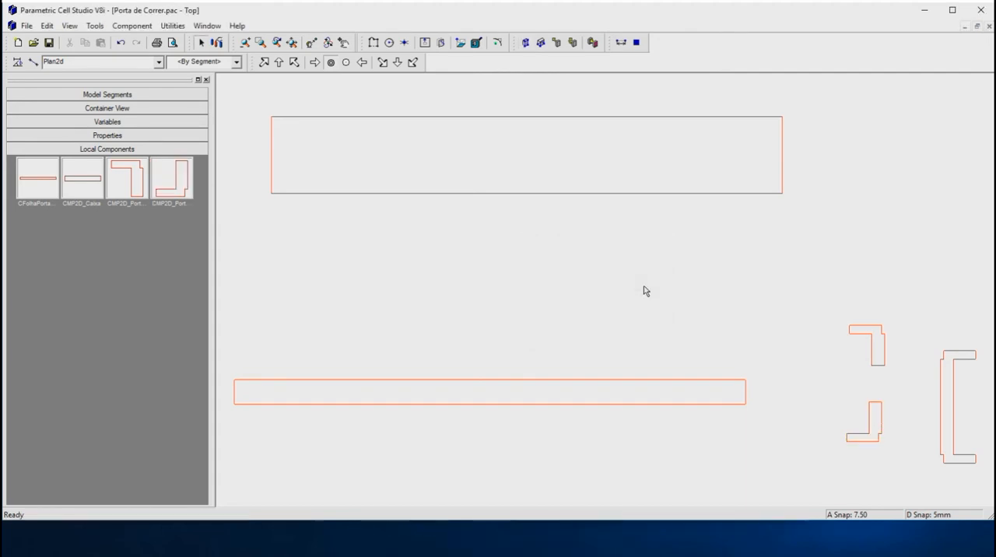
Define an auto component from the C-shaped portal profile and name it CMP2D_PortalDir.
{"action": "left_click", "coordinate": [526, 42]}
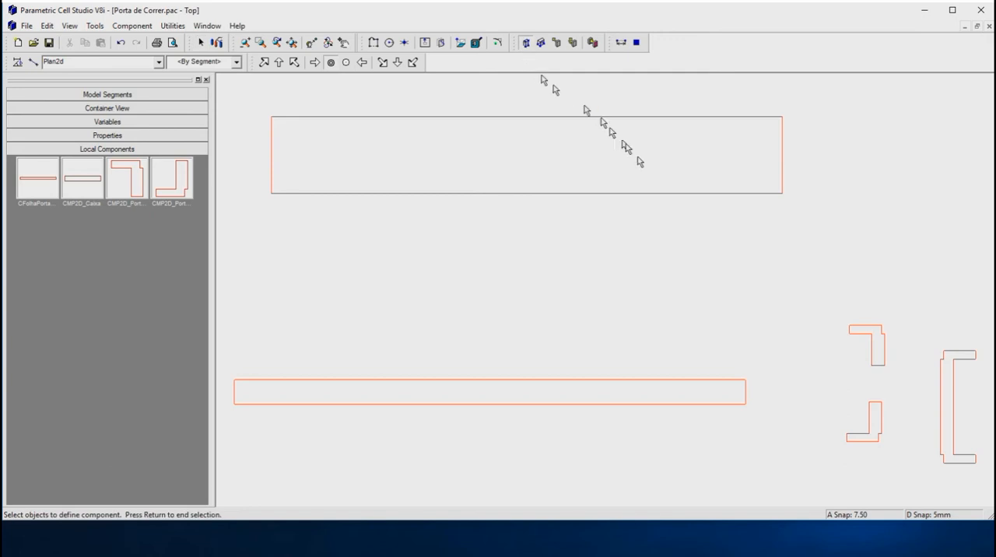
{"action": "left_click", "coordinate": [944, 382]}
{"action": "key", "text": "Return"}
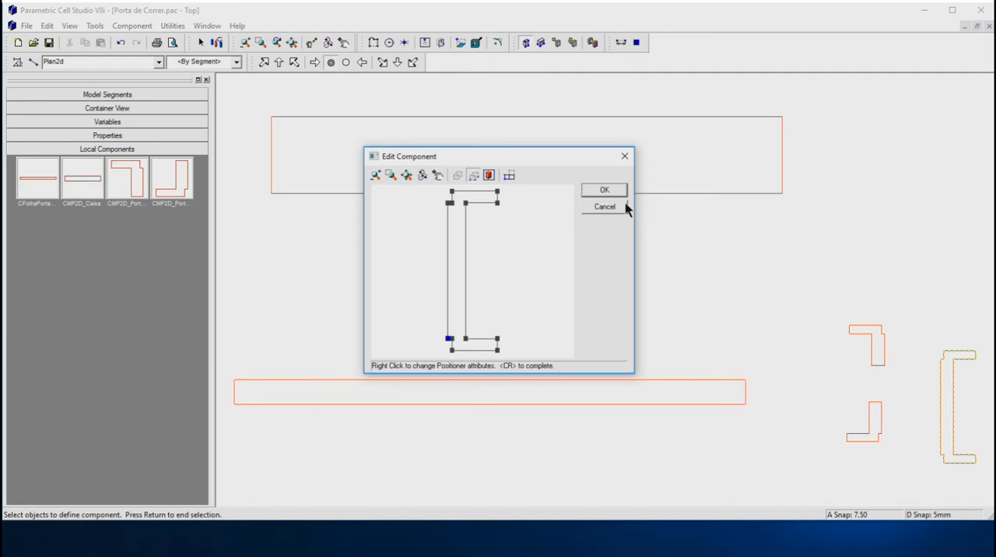
{"action": "left_click", "coordinate": [605, 191]}
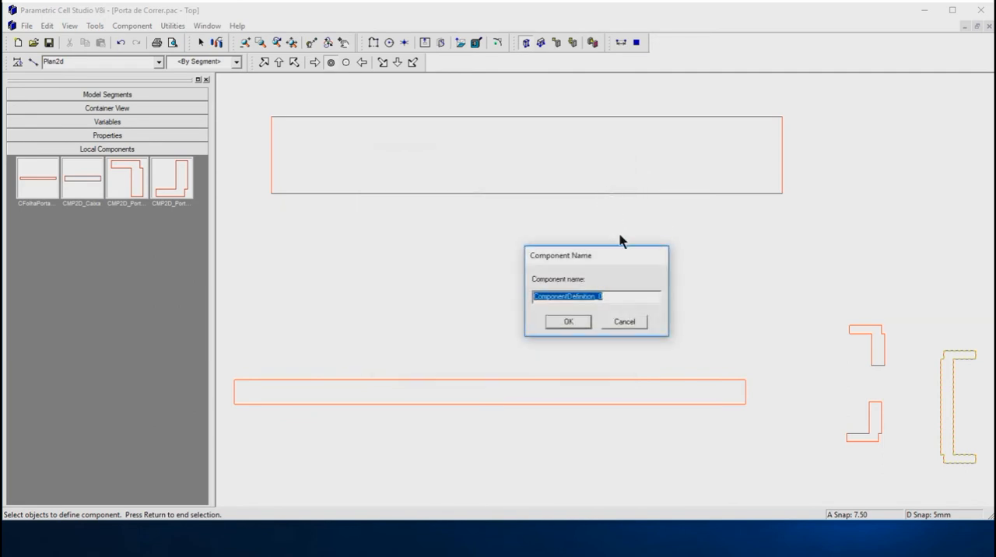
{"action": "type", "text": "CMP2D_P"}
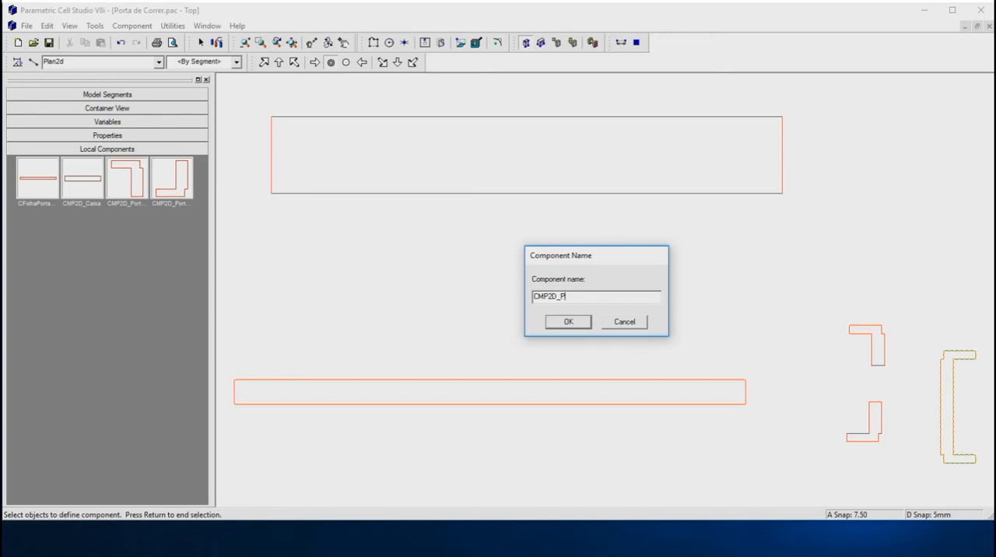
{"action": "type", "text": "ortalDir"}
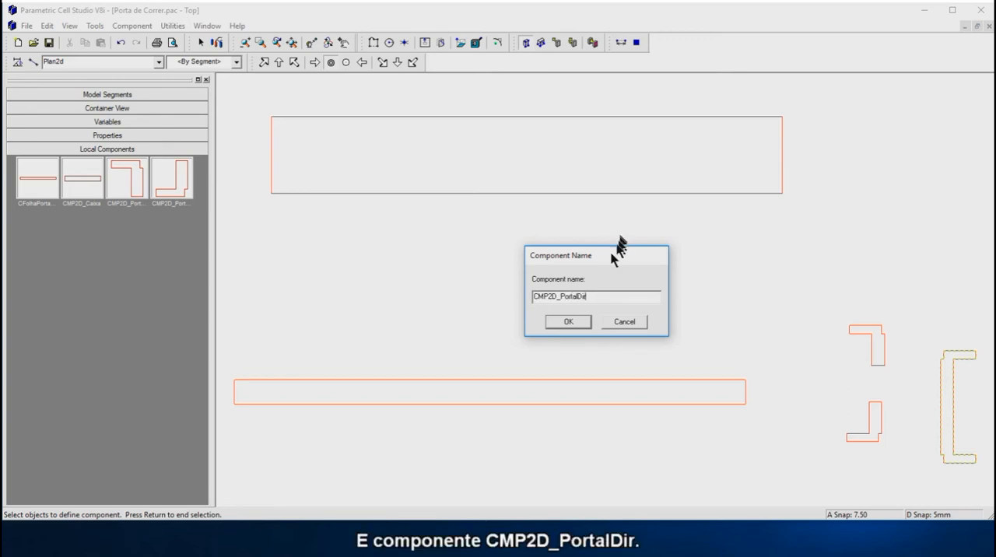
{"action": "left_click", "coordinate": [568, 322]}
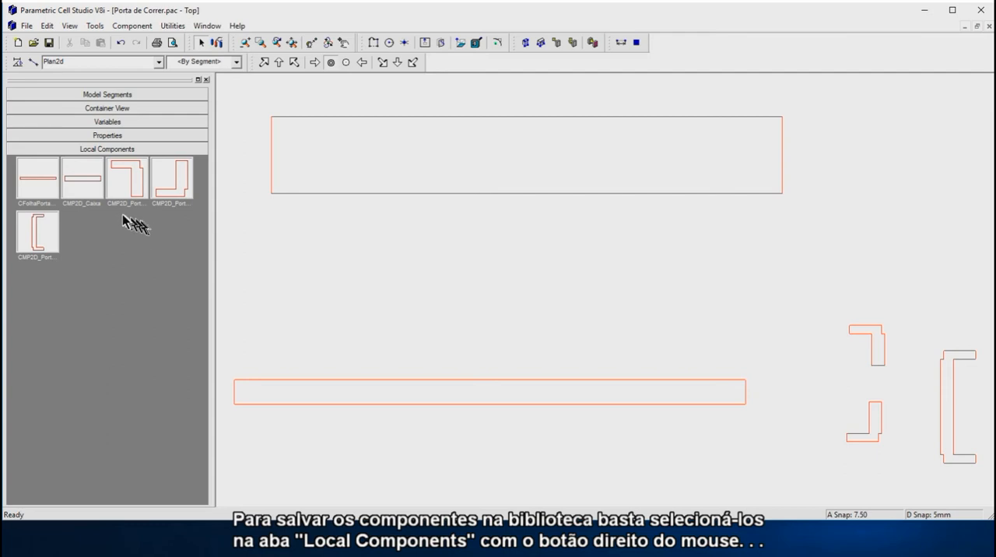
Save the door leaf local component as CFolhaPortaMP2D_ in the 03_Subcomponentes folder under Doors.
{"action": "right_click", "coordinate": [37, 179]}
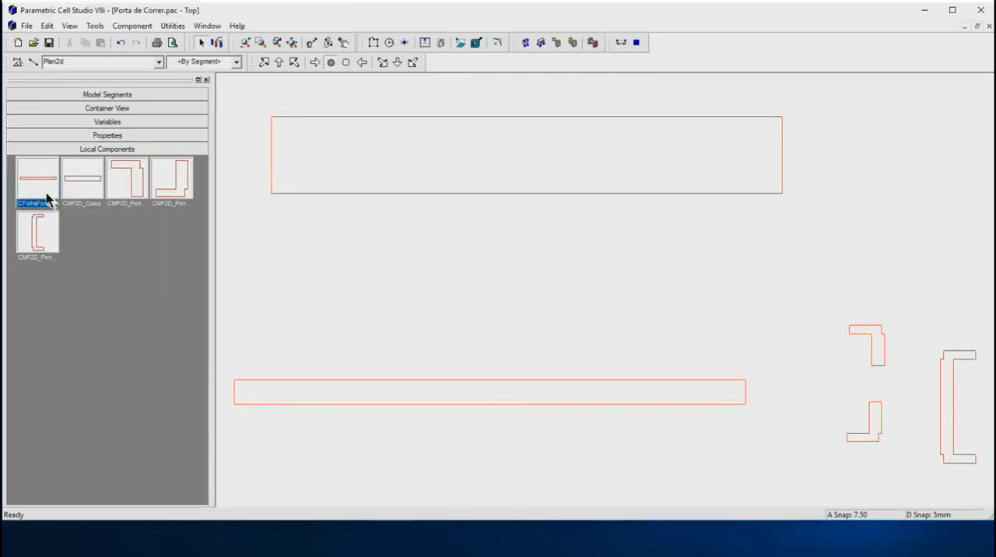
{"action": "right_click", "coordinate": [40, 184]}
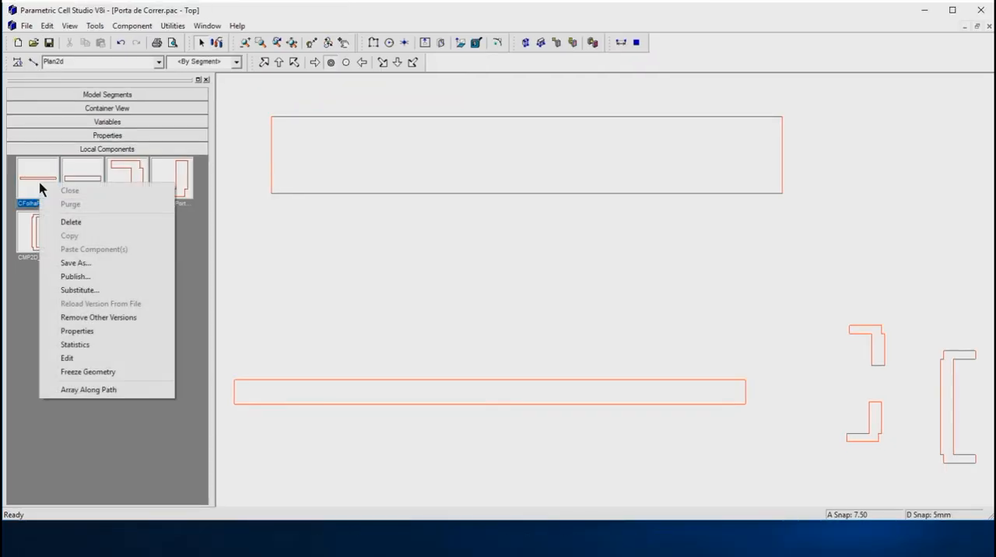
{"action": "left_click", "coordinate": [63, 264]}
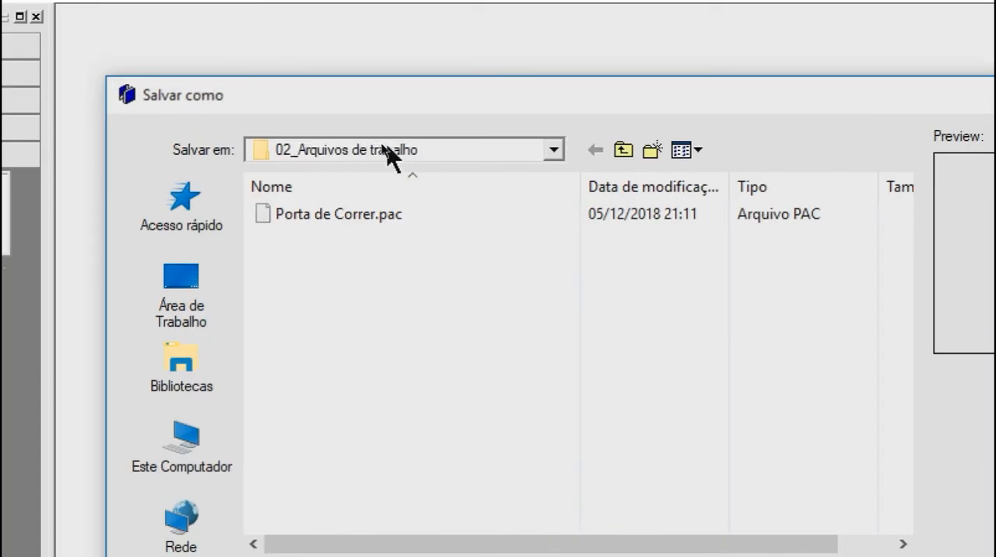
{"action": "left_click", "coordinate": [623, 150]}
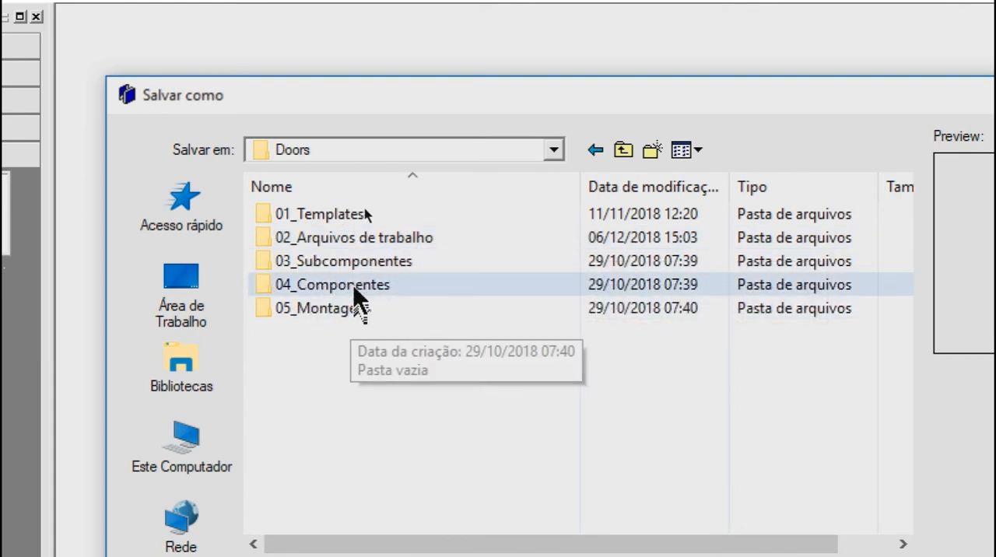
{"action": "left_click", "coordinate": [348, 265]}
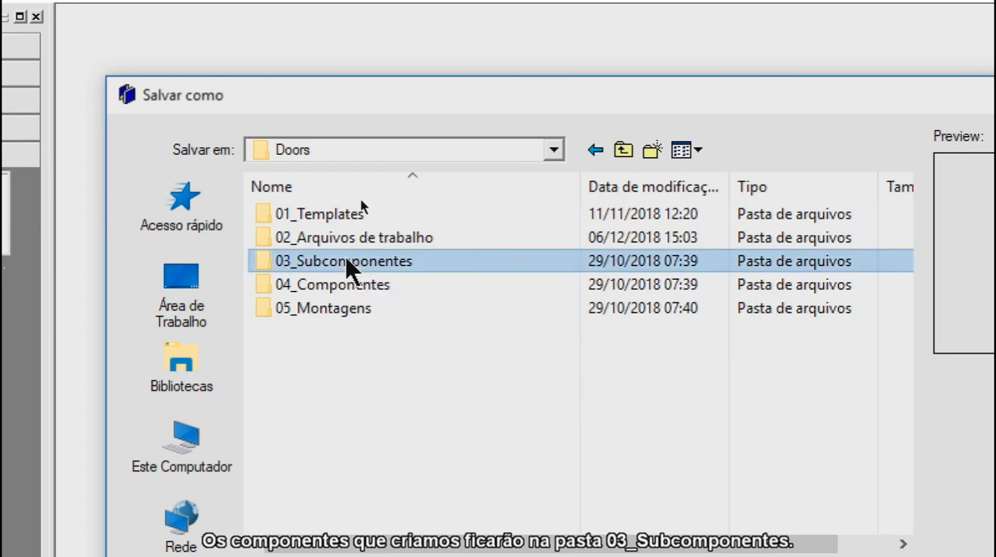
{"action": "double_click", "coordinate": [348, 265]}
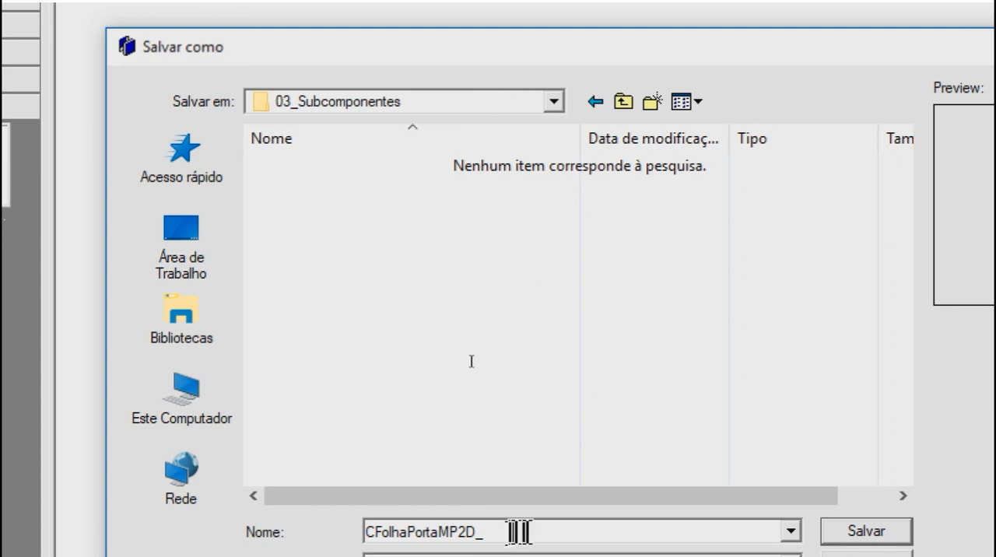
{"action": "left_click", "coordinate": [900, 527]}
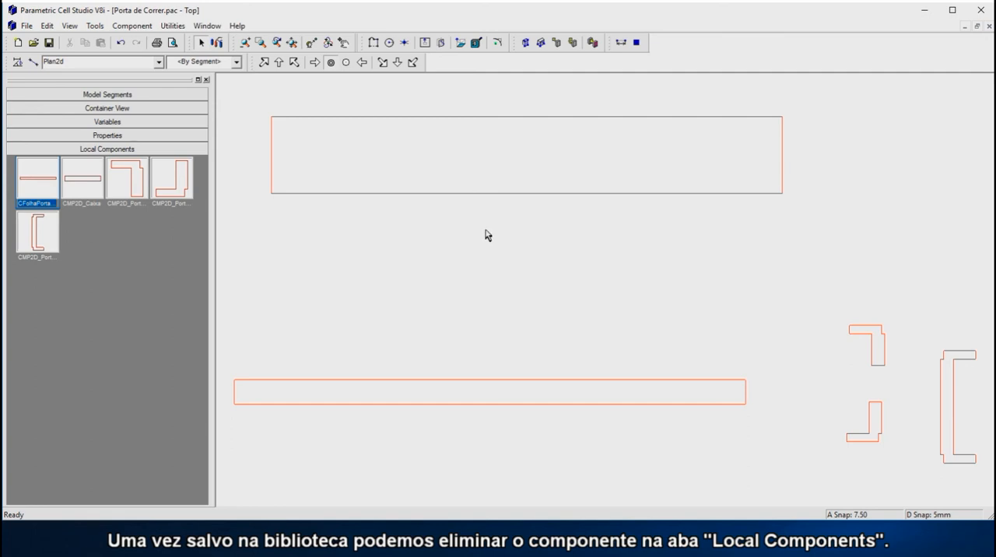
Delete the door leaf component CFolhaPorta from the local components.
{"action": "right_click", "coordinate": [39, 188]}
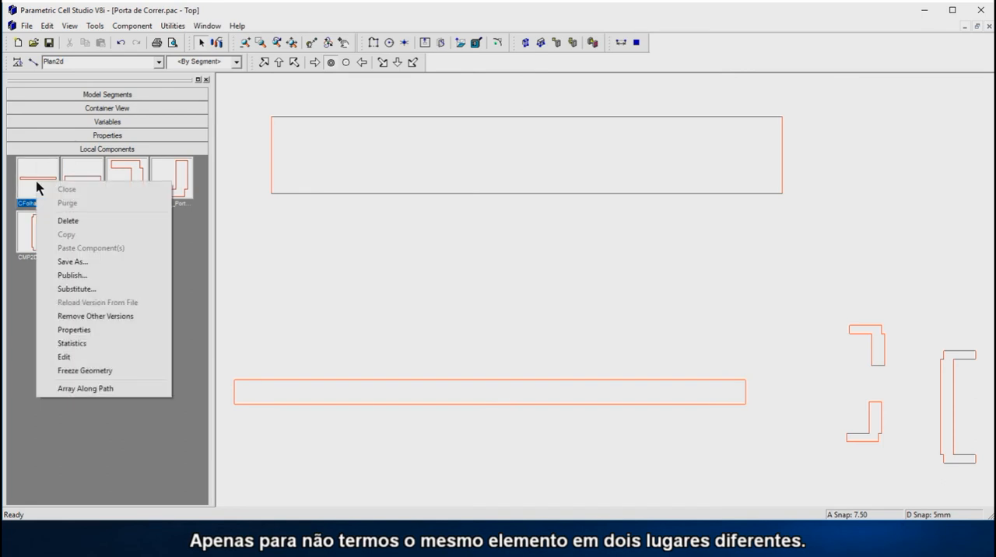
{"action": "left_click", "coordinate": [56, 223]}
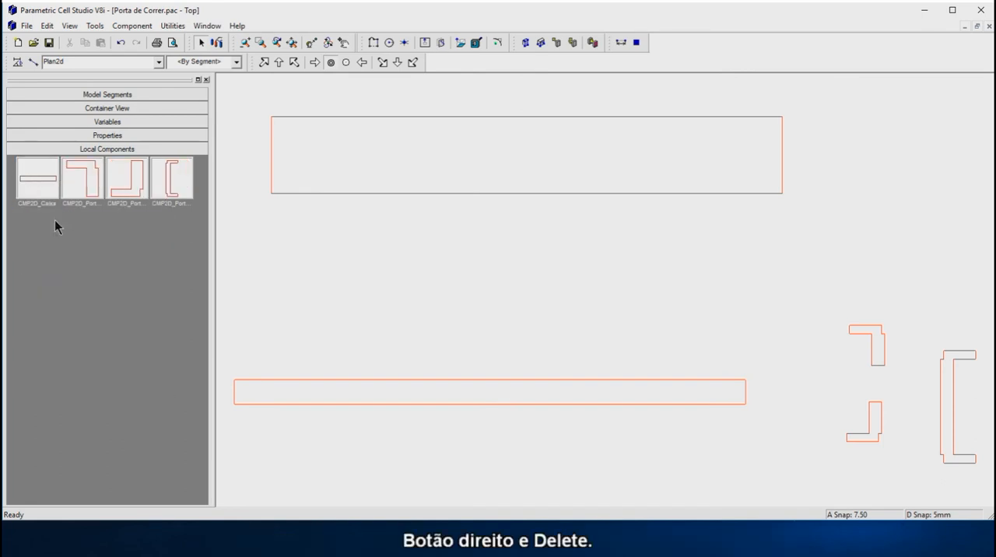
Save the local component CMP2D_Caixa to the 03_Subcomponentes folder under its own name and delete its local copy.
{"action": "right_click", "coordinate": [36, 179]}
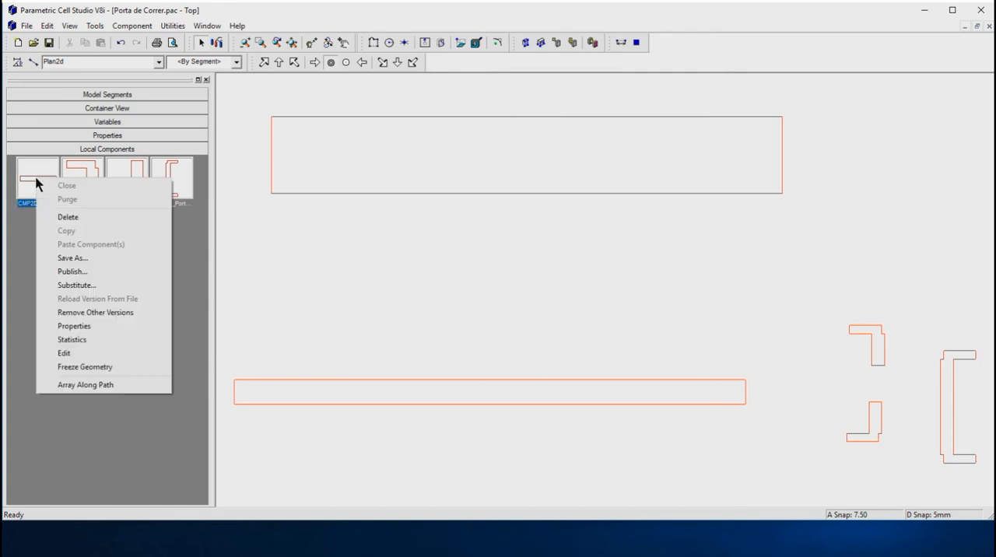
{"action": "left_click", "coordinate": [71, 258]}
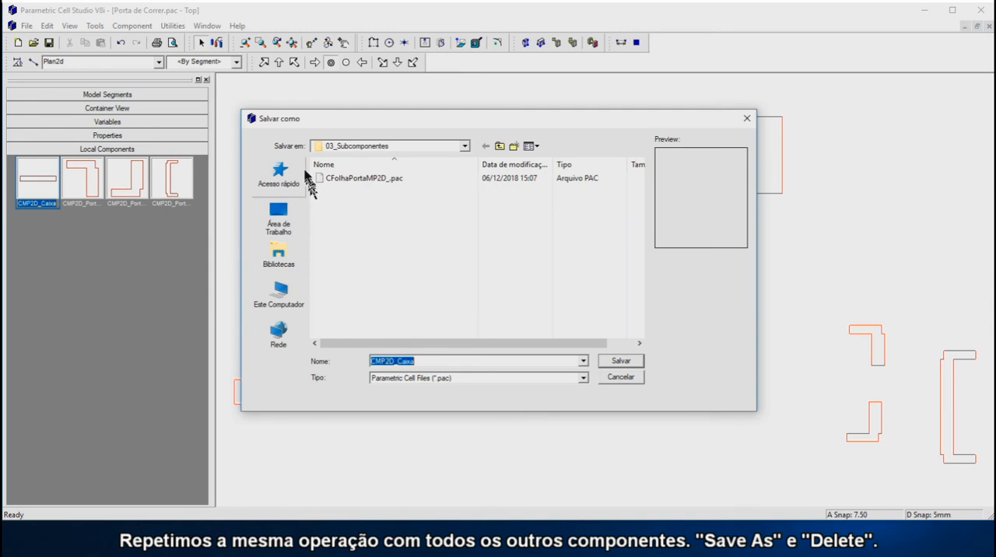
{"action": "left_click", "coordinate": [620, 362]}
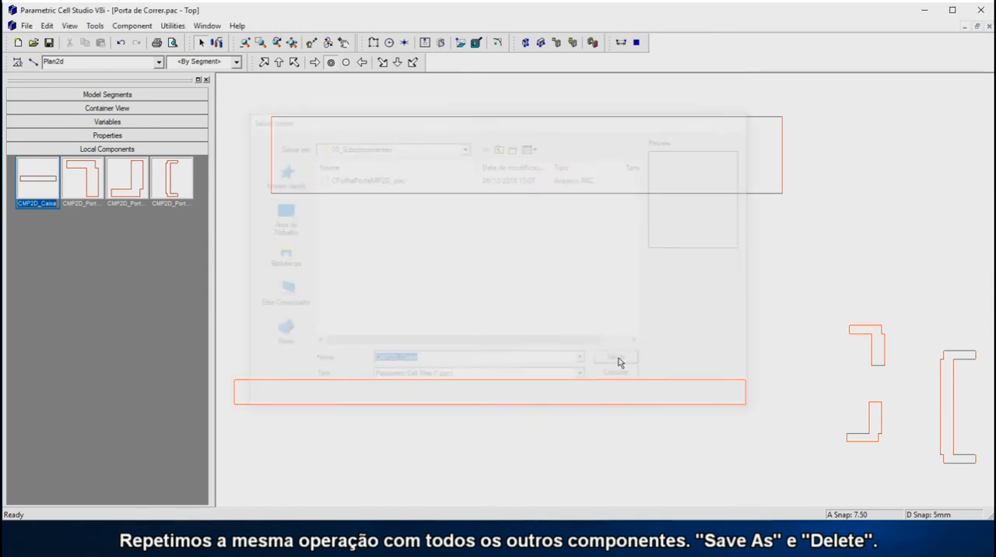
{"action": "right_click", "coordinate": [40, 166]}
{"action": "left_click", "coordinate": [60, 205]}
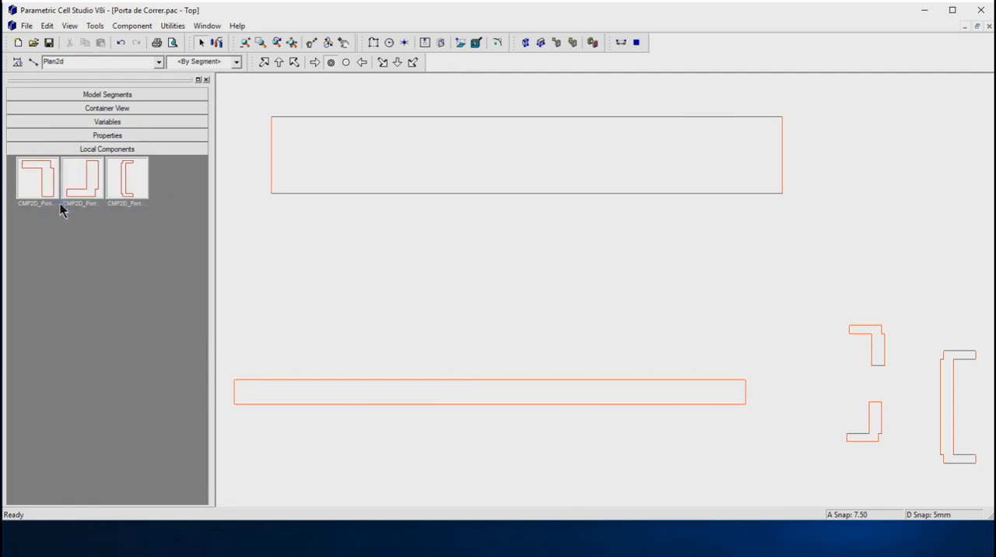
Save the upper L-shaped local component as CMP2D_PortalEsqSup in 03_Subcomponentes and delete its local copy.
{"action": "right_click", "coordinate": [44, 179]}
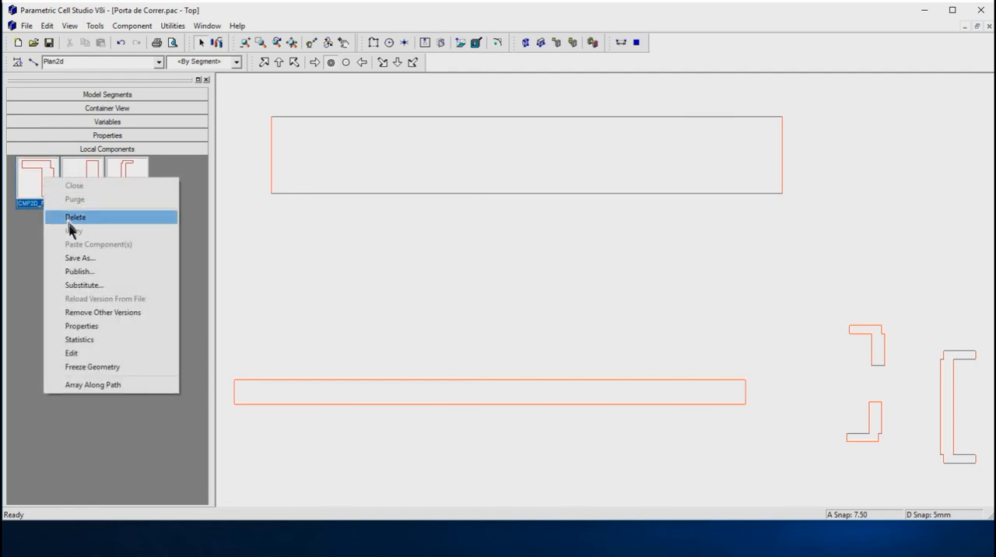
{"action": "left_click", "coordinate": [79, 258]}
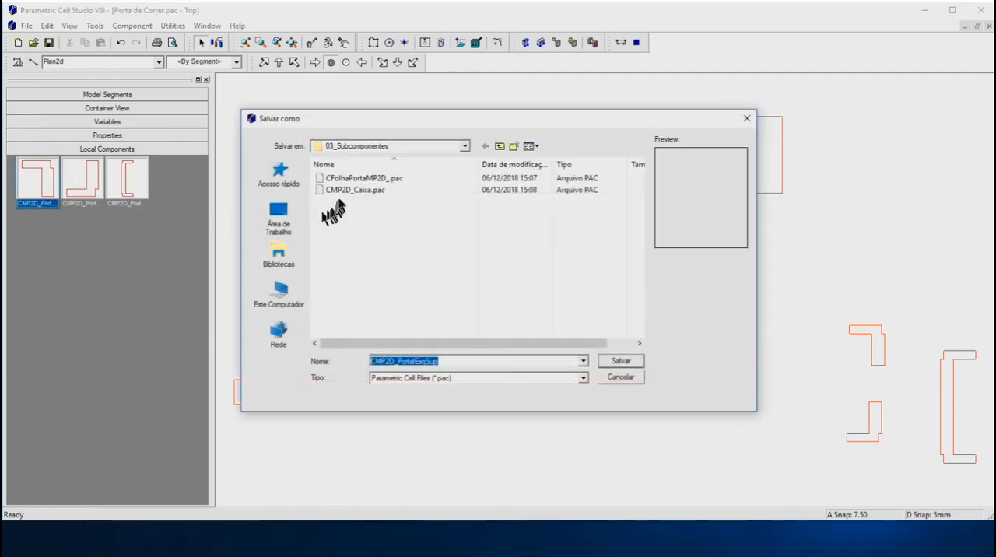
{"action": "left_click", "coordinate": [612, 362]}
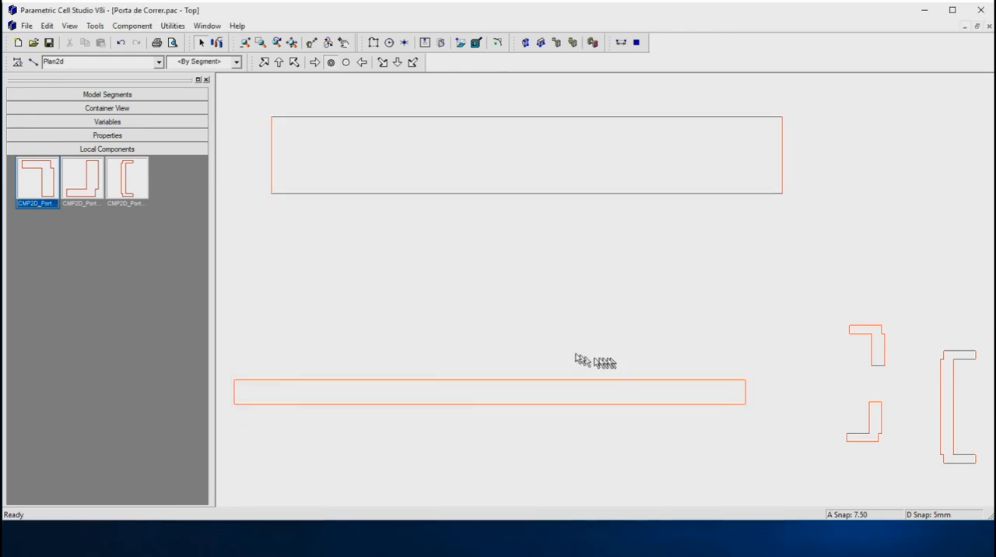
{"action": "right_click", "coordinate": [33, 166]}
{"action": "left_click", "coordinate": [52, 208]}
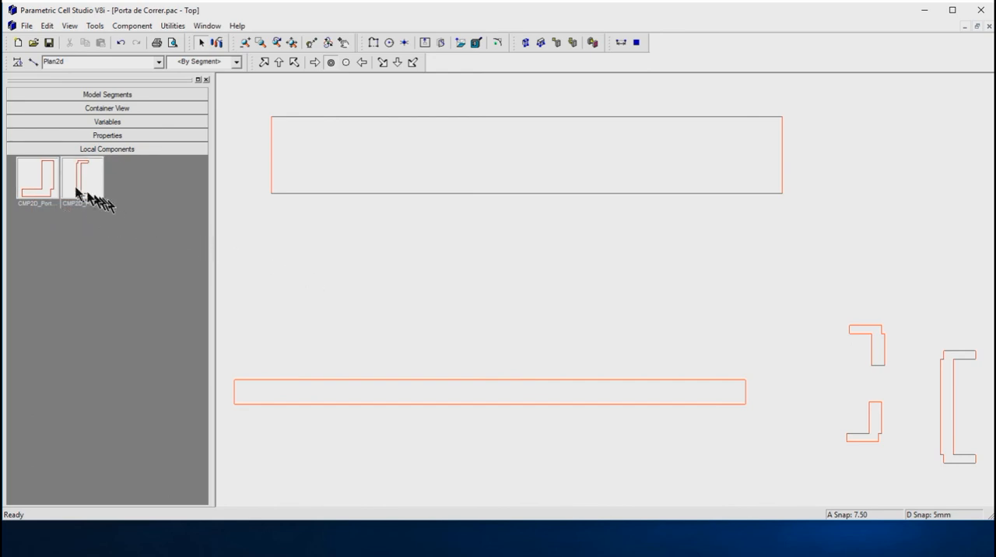
Save the lower L-shaped local component as CMP2D_PortalEsqInf in 03_Subcomponentes and delete its local copy.
{"action": "right_click", "coordinate": [48, 177]}
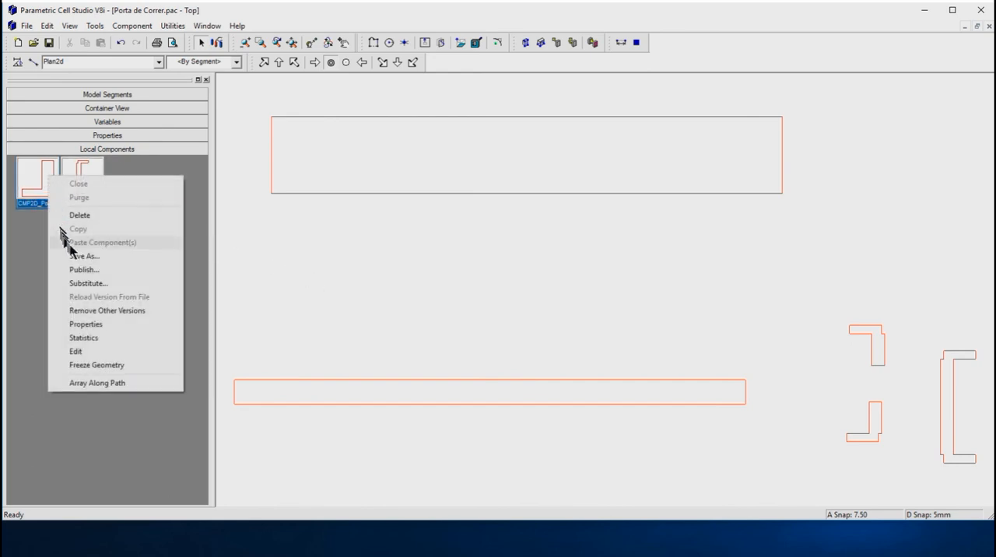
{"action": "left_click", "coordinate": [77, 258]}
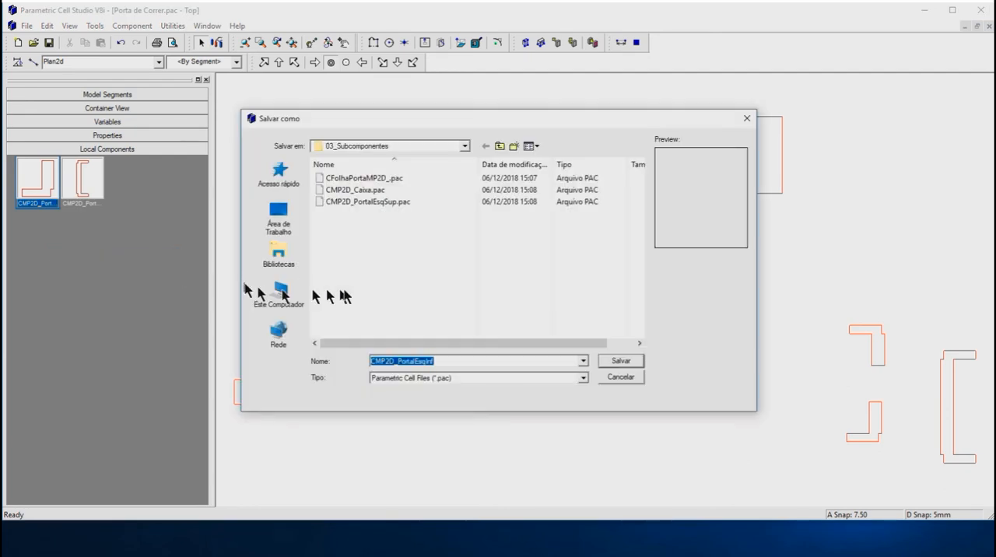
{"action": "left_click", "coordinate": [621, 362]}
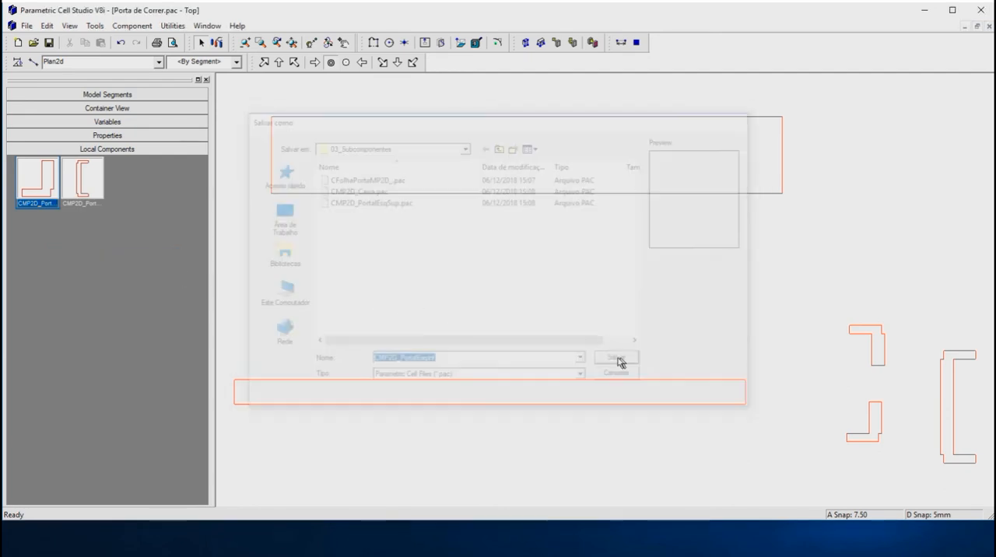
{"action": "right_click", "coordinate": [39, 180]}
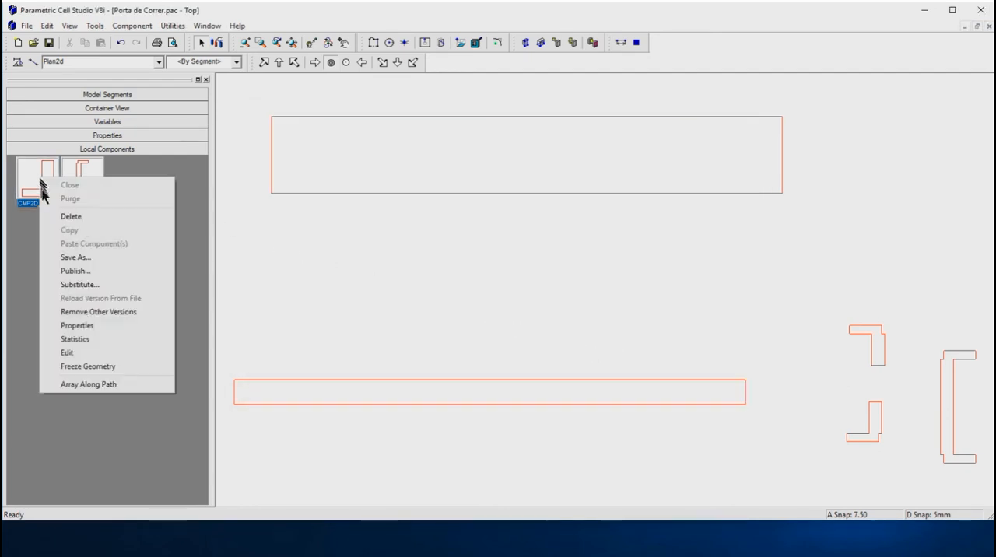
{"action": "left_click", "coordinate": [63, 216]}
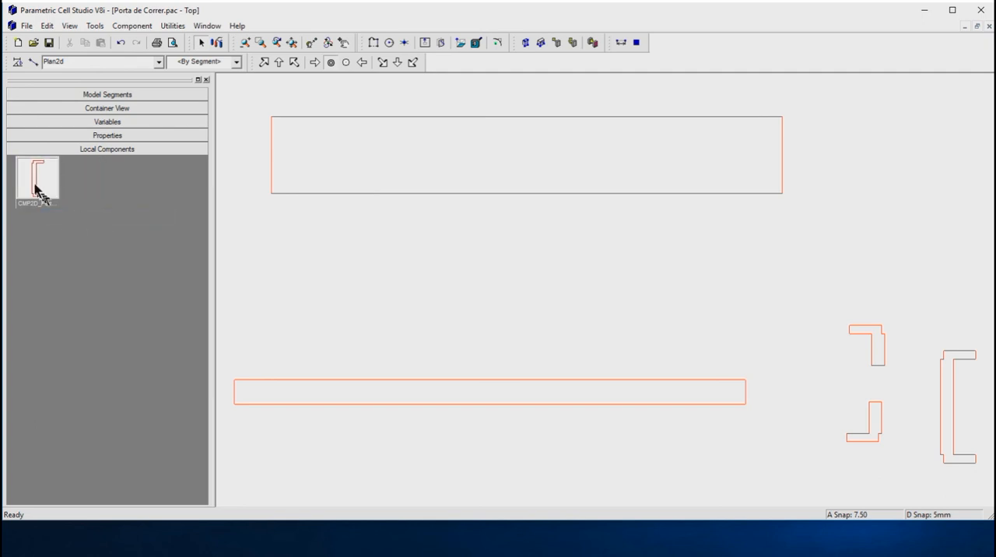
Save the C-shaped local component as CMP2D_PortalDir in 03_Subcomponentes and delete its local copy.
{"action": "right_click", "coordinate": [34, 183]}
{"action": "left_click", "coordinate": [68, 263]}
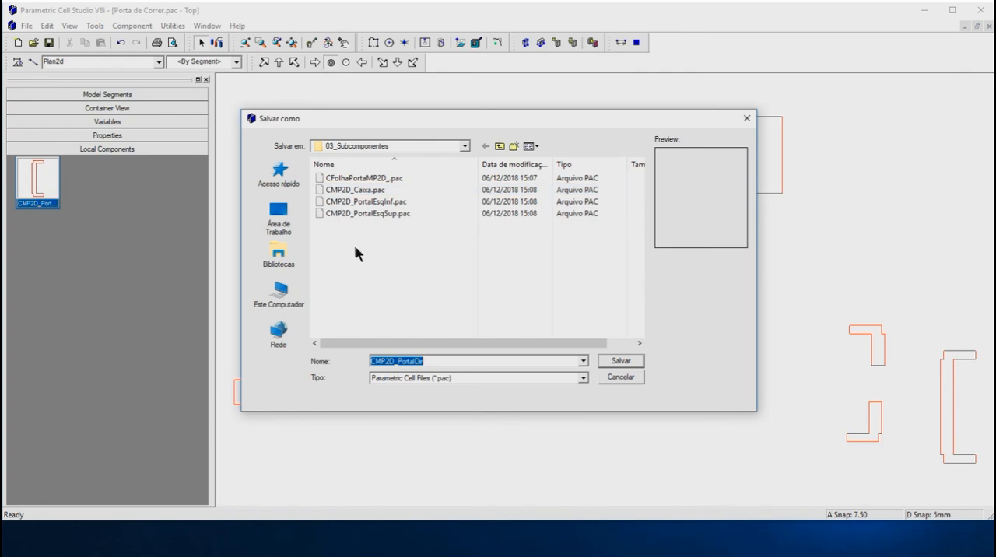
{"action": "left_click", "coordinate": [620, 361]}
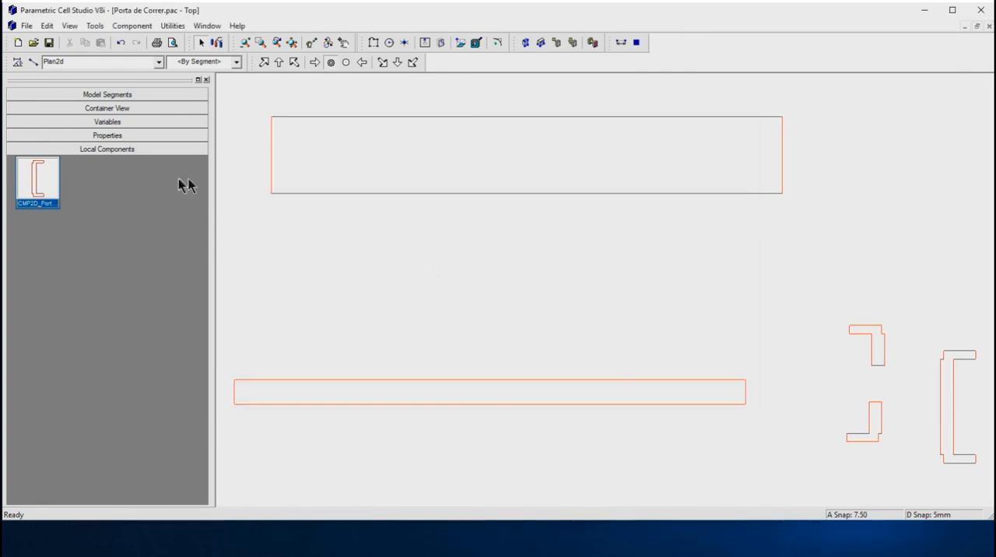
{"action": "right_click", "coordinate": [37, 180]}
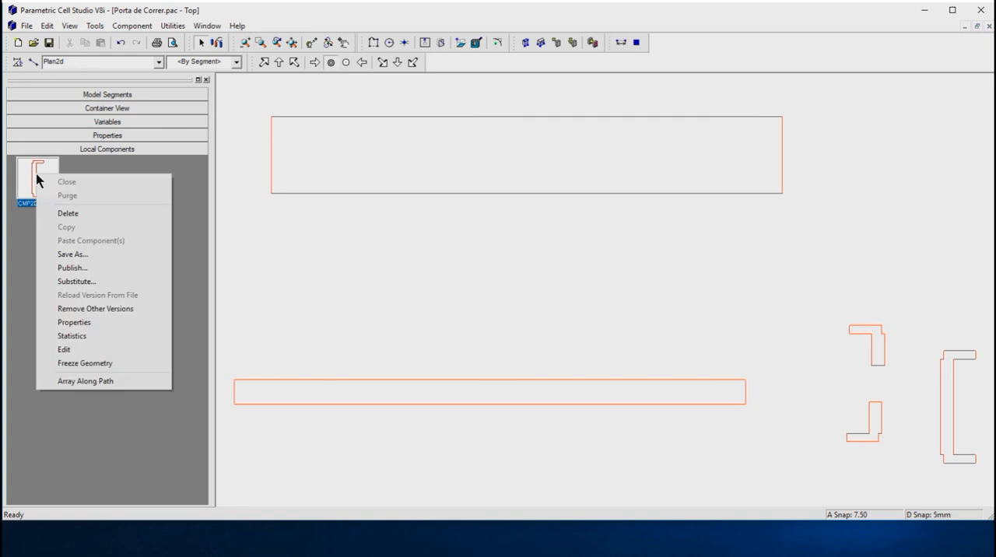
{"action": "left_click", "coordinate": [54, 212]}
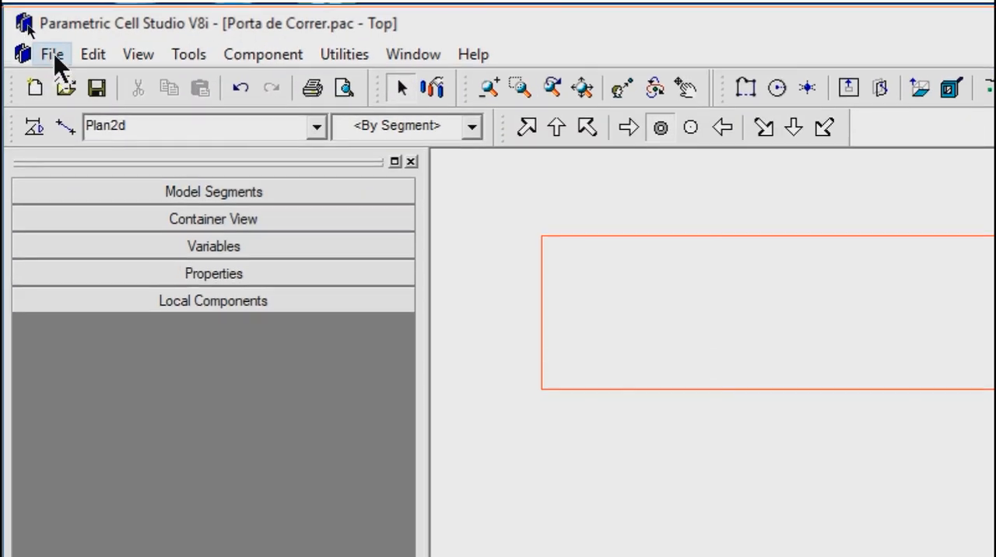
Load the 03_Subcomponentes folder as a component library.
{"action": "left_click", "coordinate": [53, 59]}
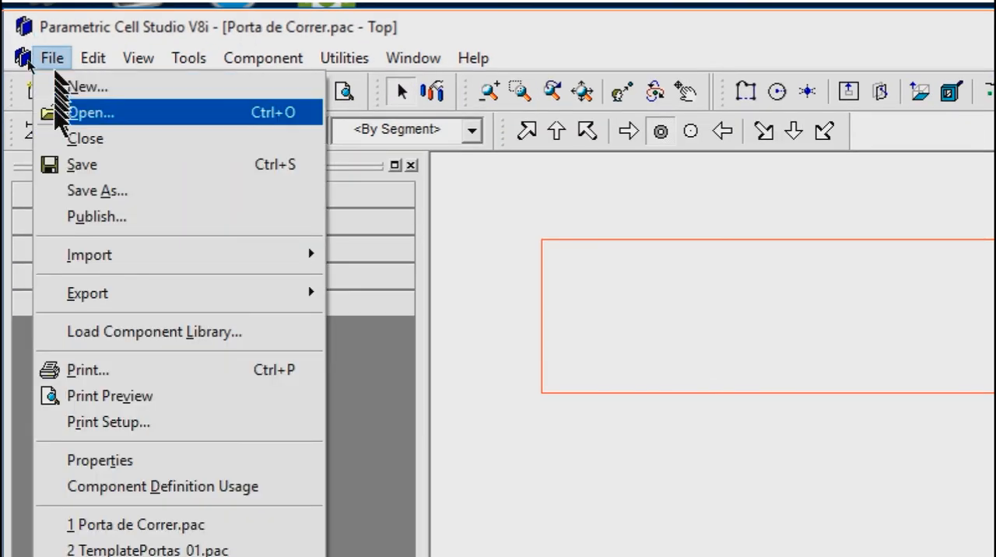
{"action": "left_click", "coordinate": [121, 333]}
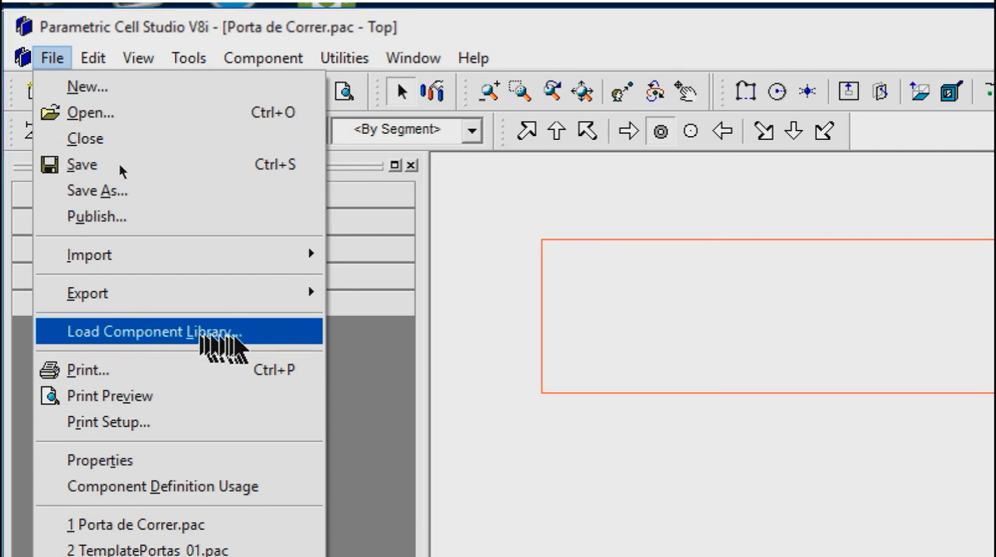
{"action": "left_click", "coordinate": [144, 341]}
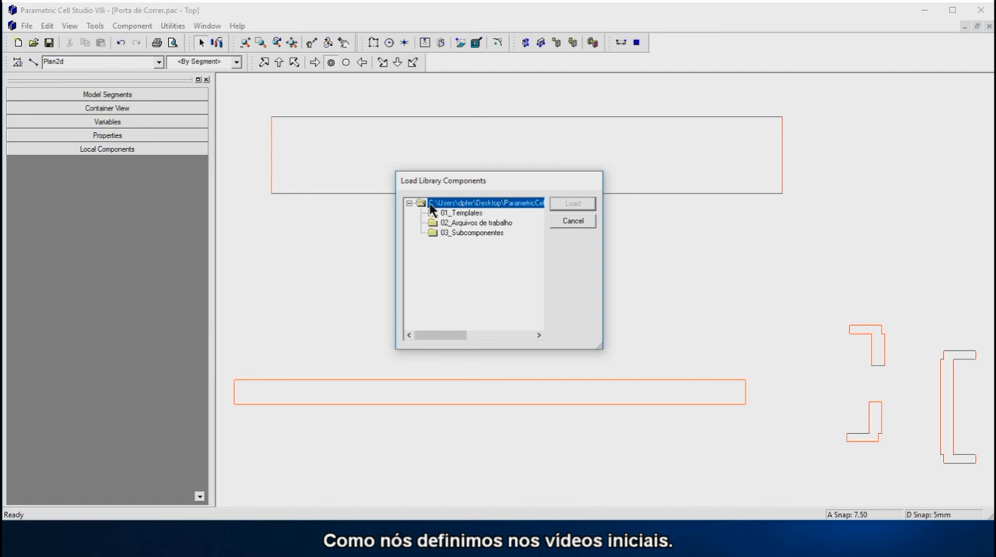
{"action": "left_click", "coordinate": [467, 233]}
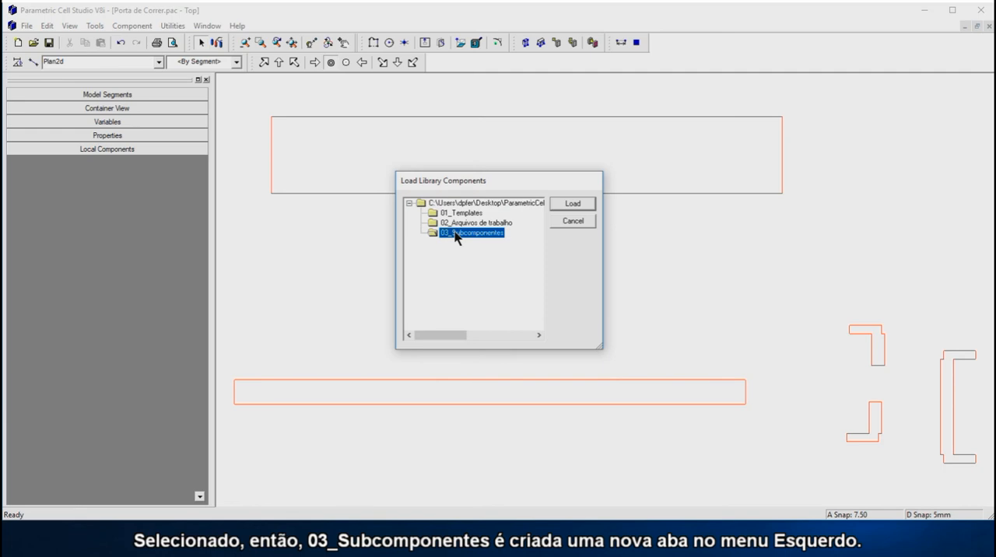
{"action": "left_click", "coordinate": [573, 204]}
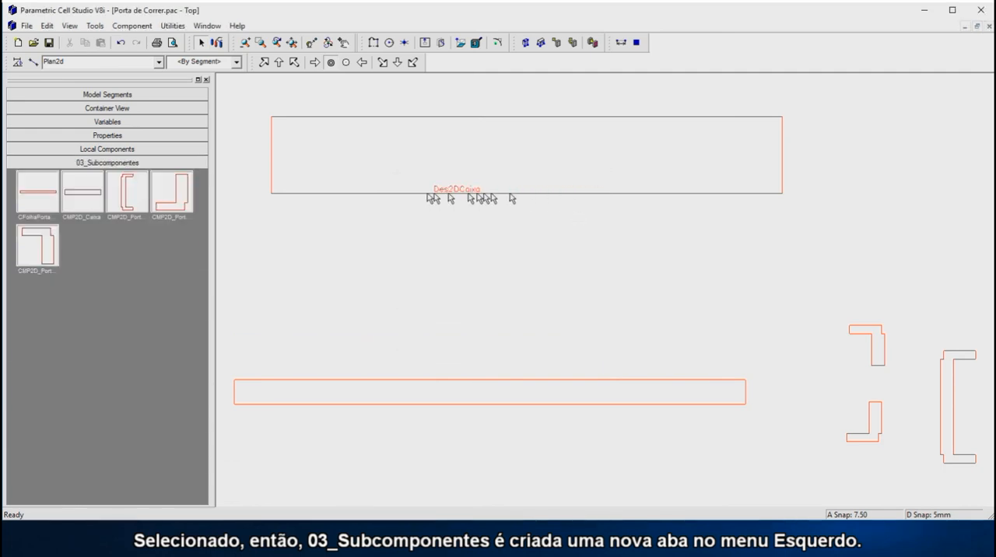